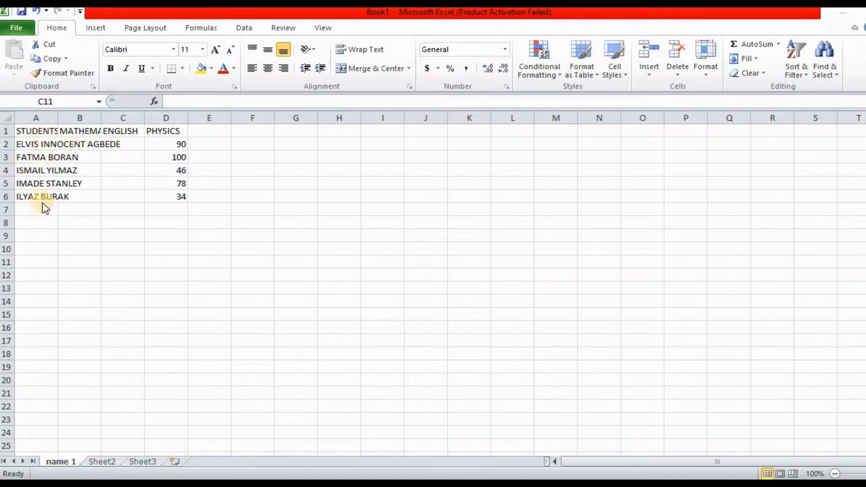
Inspect the STUDENTS and MATHEMATICS headings and cells A2 to C2 for text that overflows or is cut off by narrow columns.
click(37, 131)
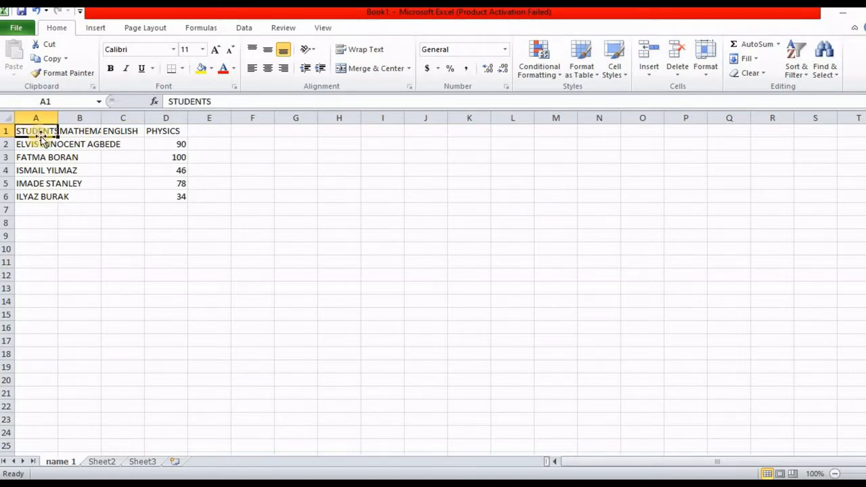
click(89, 131)
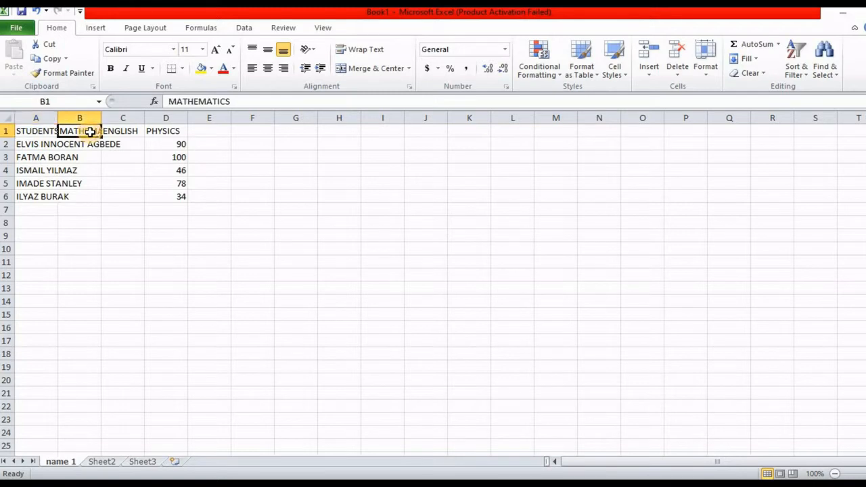
click(38, 130)
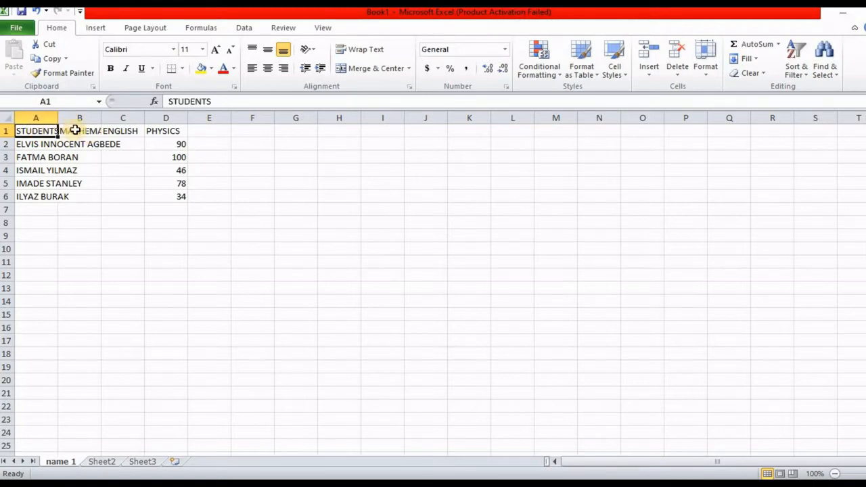
click(81, 130)
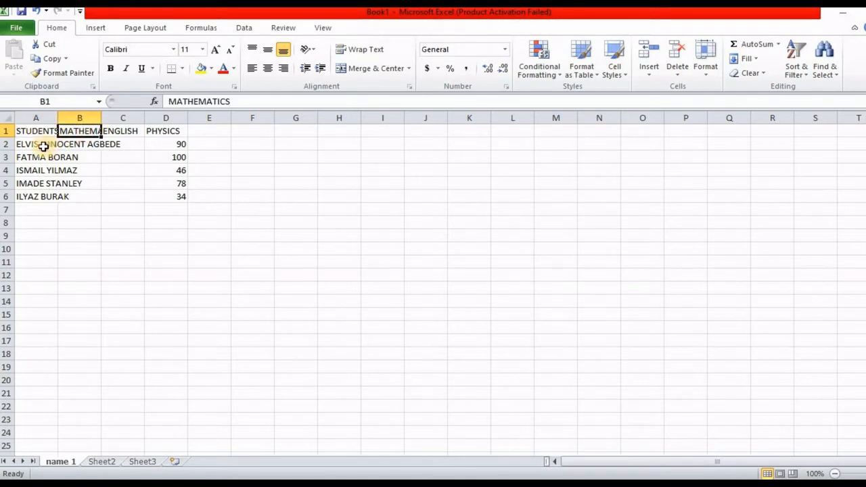
click(44, 146)
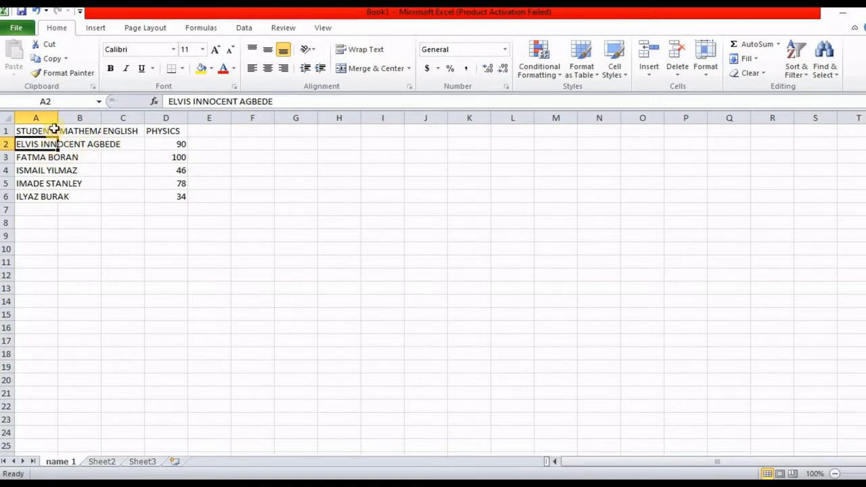
click(79, 149)
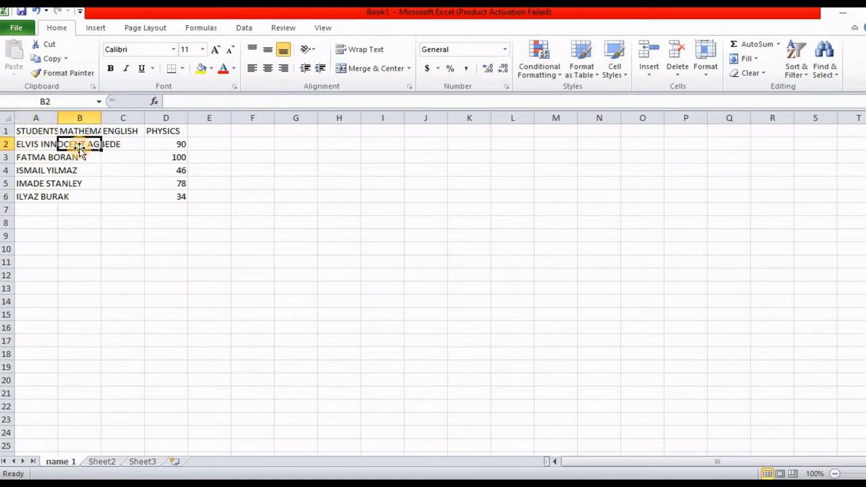
click(130, 147)
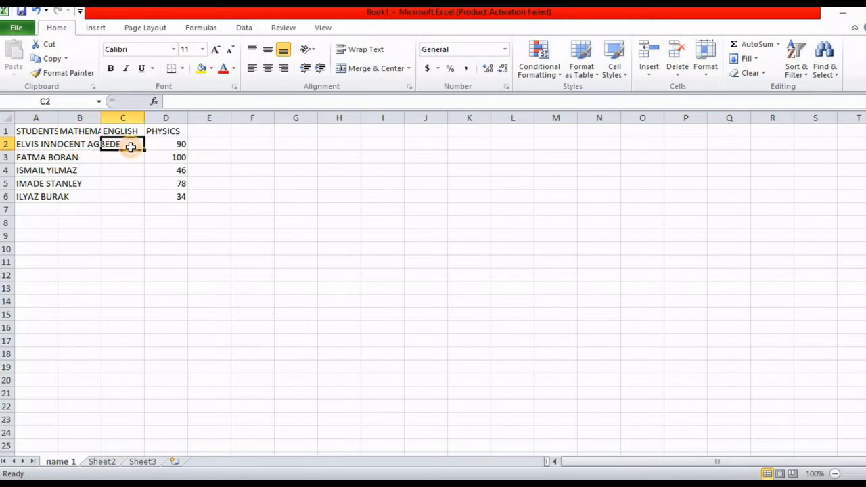
Widen column A by AutoFitting it to the longest student name.
click(39, 144)
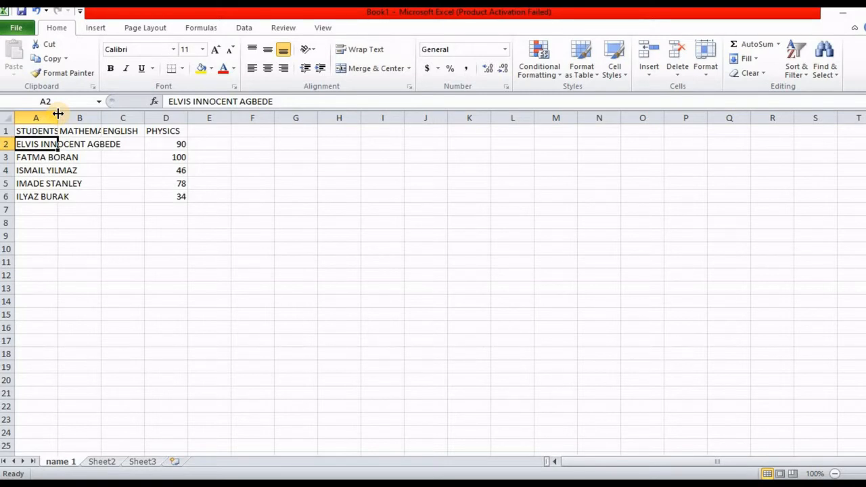
drag(58, 114, 82, 114)
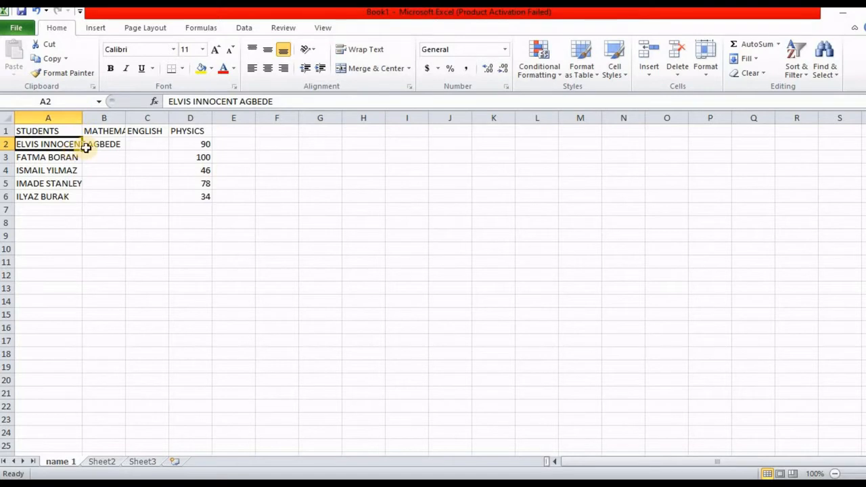
click(91, 144)
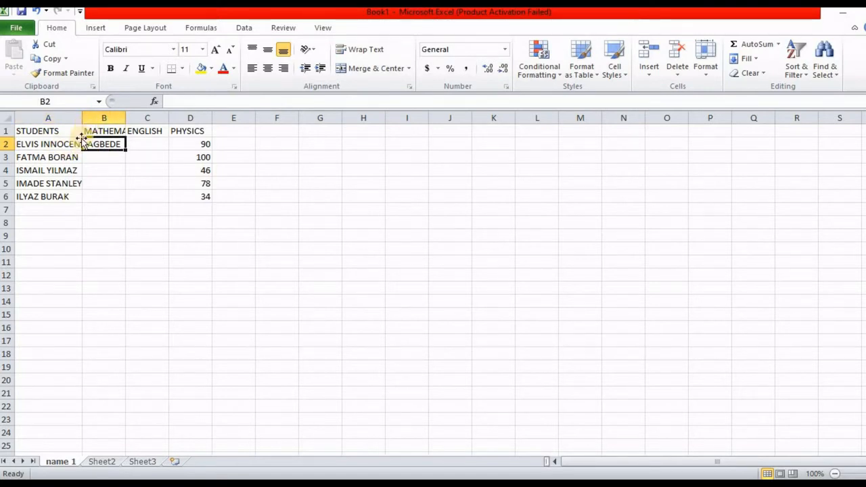
click(73, 144)
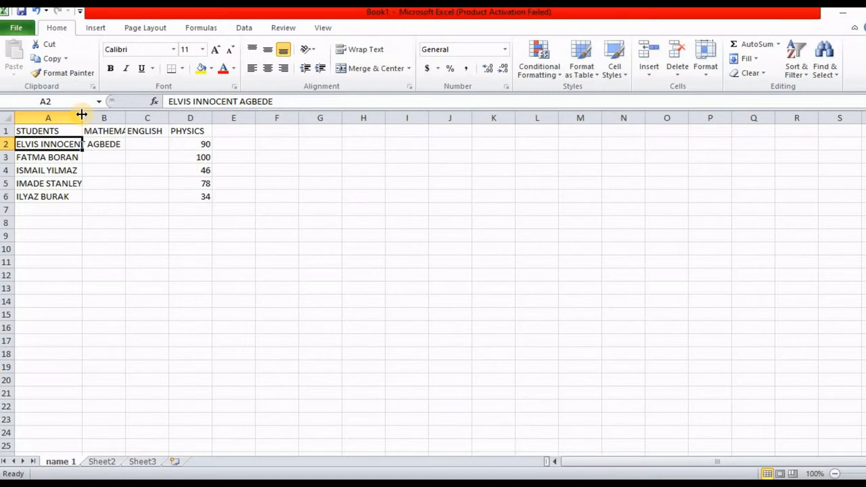
click(82, 115)
double_click(82, 115)
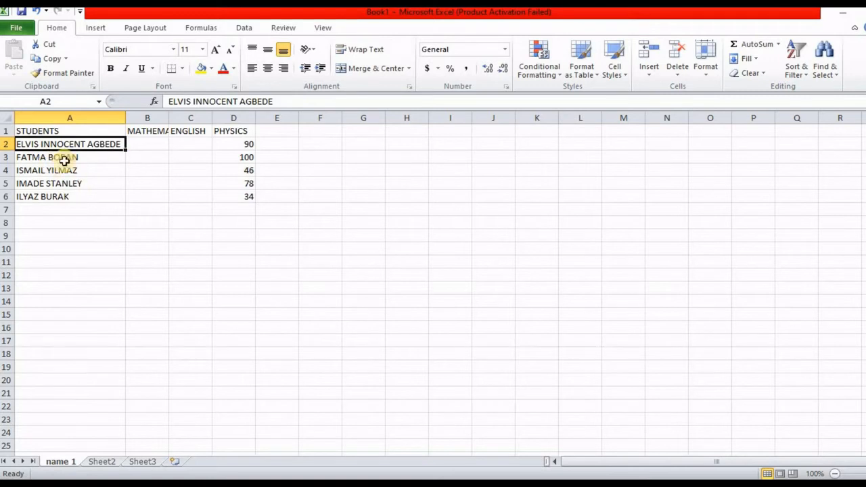
click(116, 220)
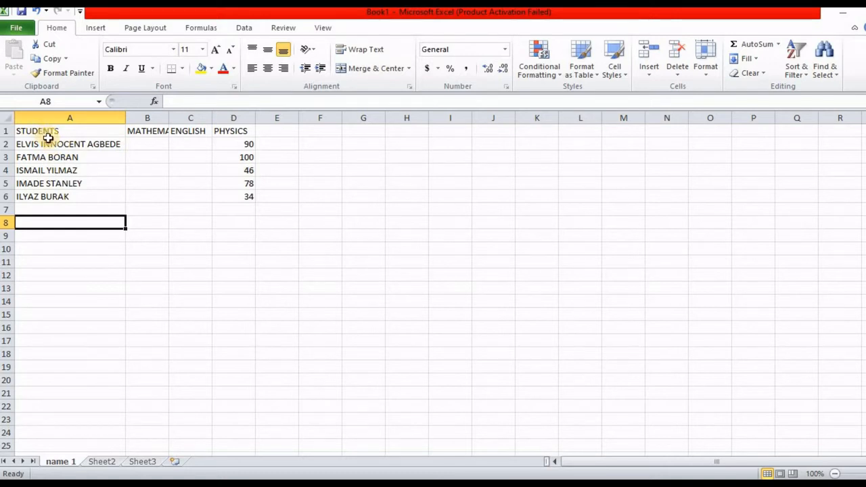
AutoFit column B to the full width of the MATHEMATICS heading.
click(155, 134)
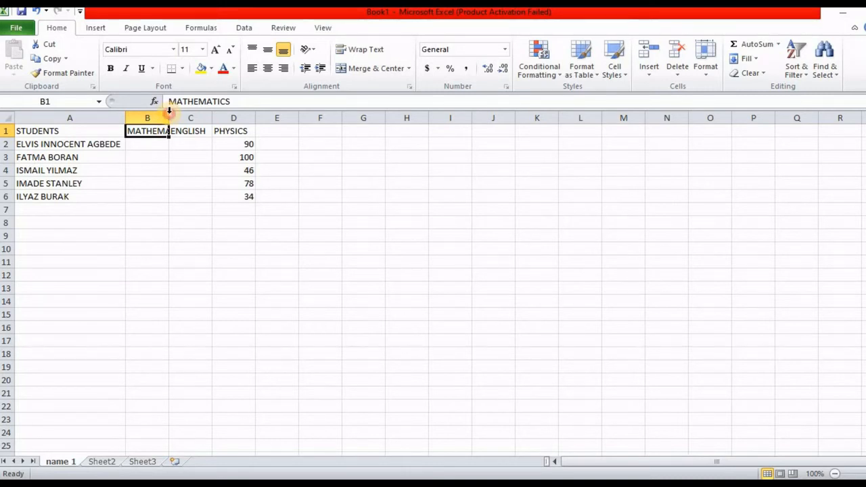
double_click(169, 113)
click(225, 146)
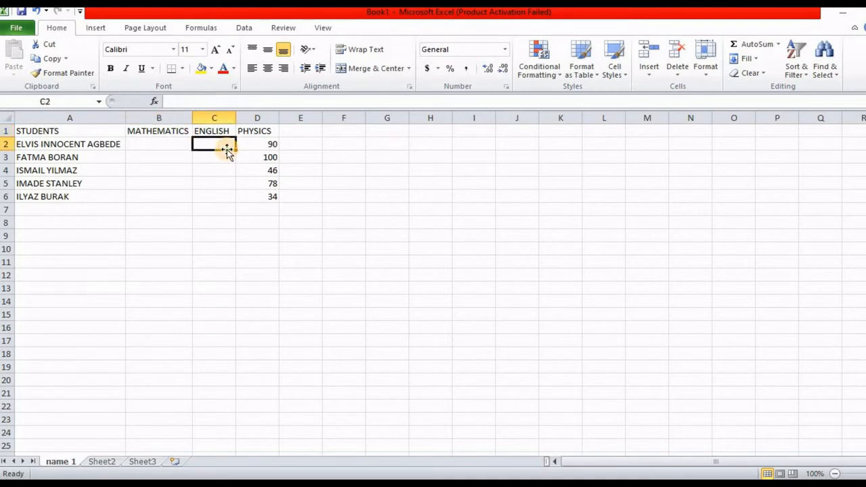
click(99, 148)
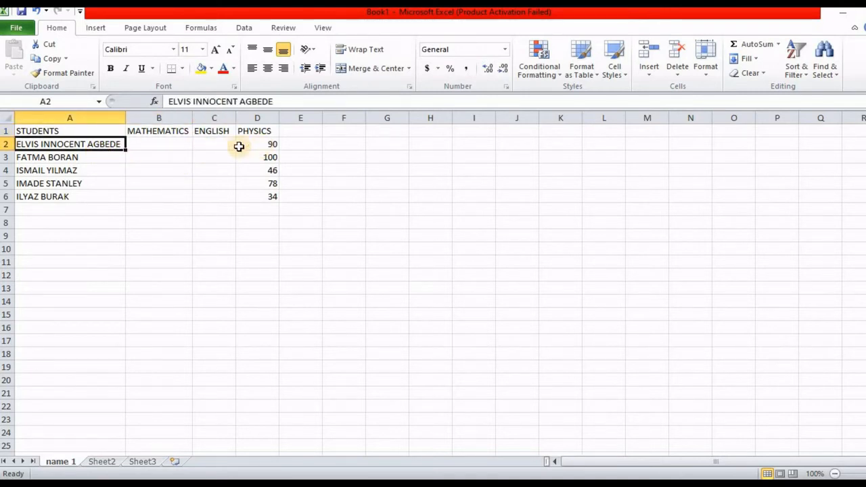
Enter the first student's scores: 100 for English in C2 and 98 for Mathematics in B2.
click(218, 145)
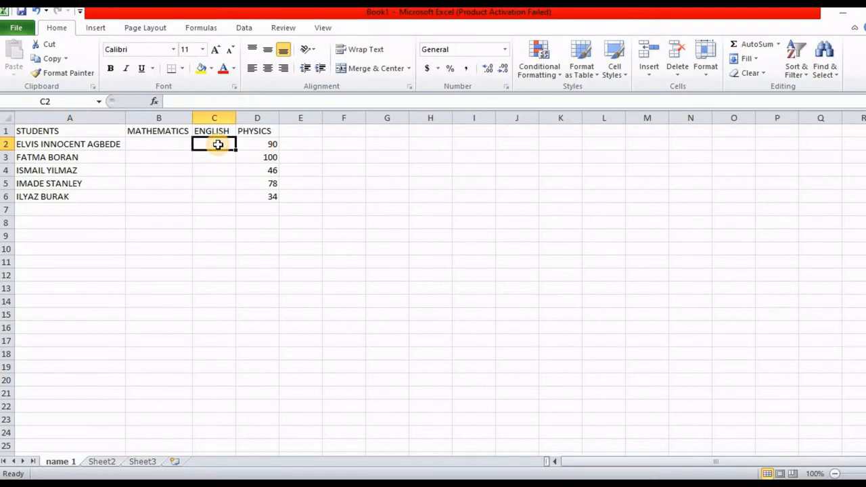
text(100)
key(Left)
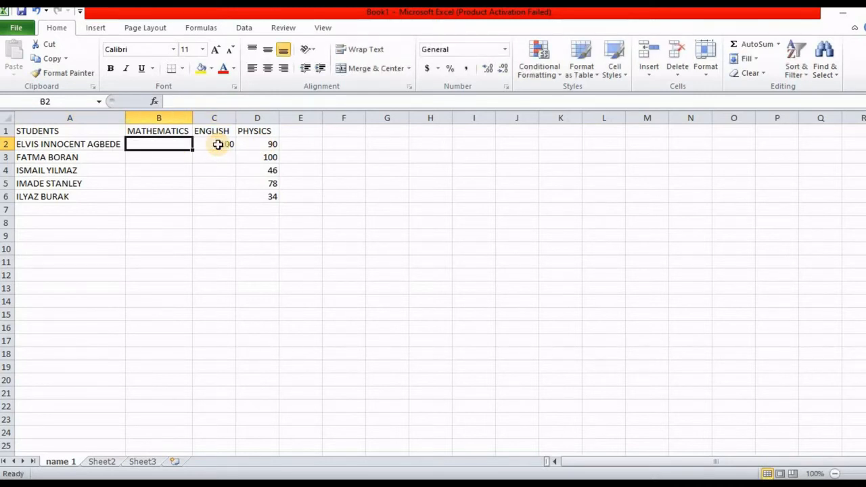
text(98)
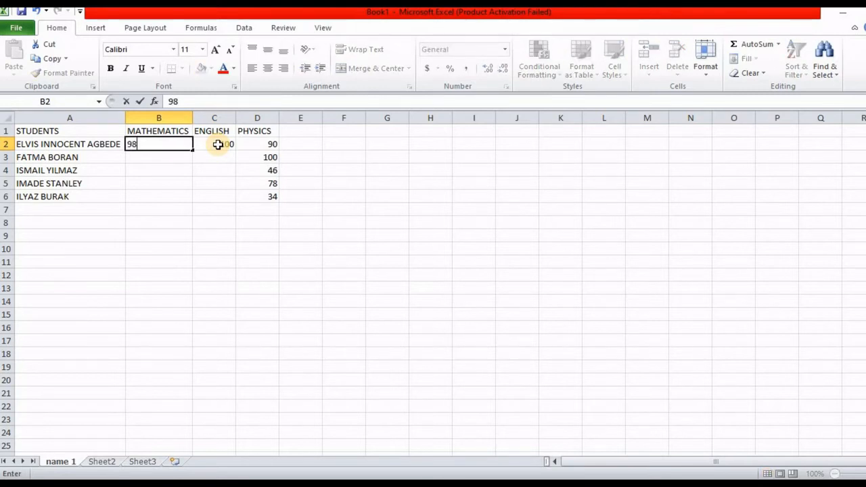
key(Return)
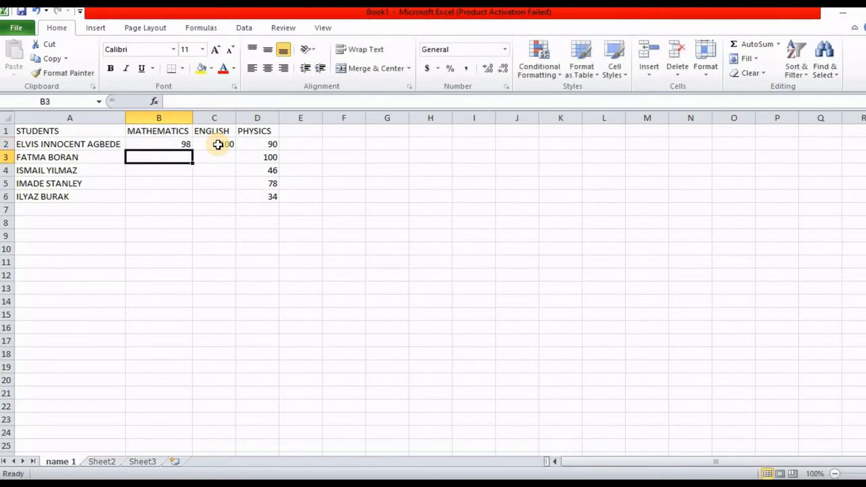
Fill in the remaining Mathematics scores in B3 to B6 with 56, 89, 67 and 65.
text(56)
key(Return)
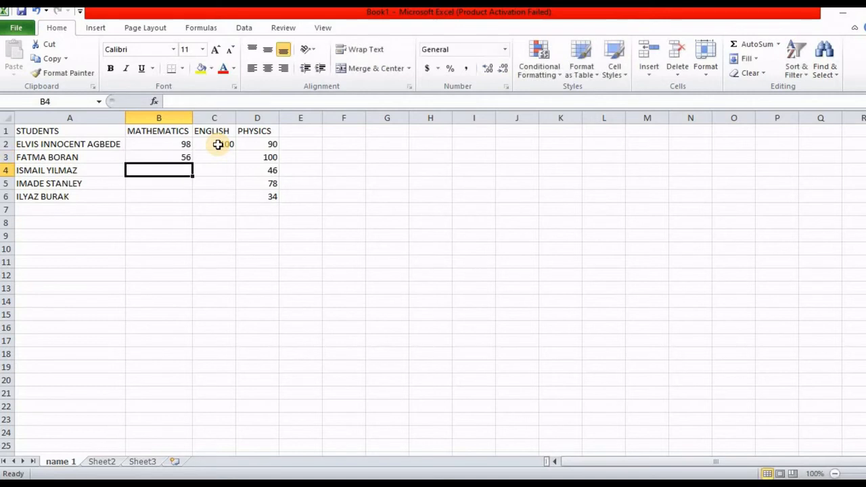
text(89)
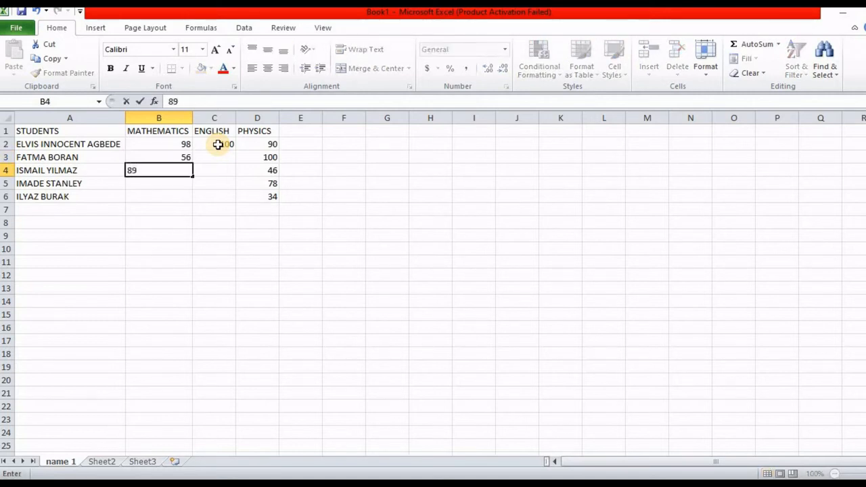
key(Return)
text(67)
key(Return)
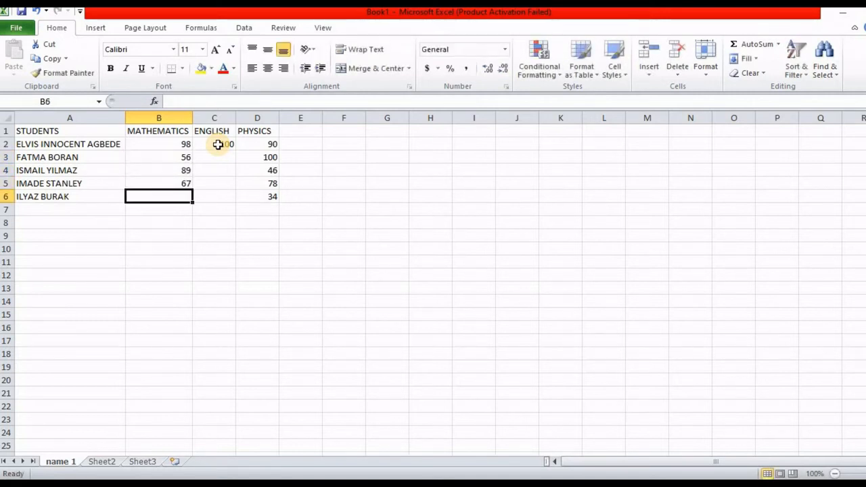
text(65)
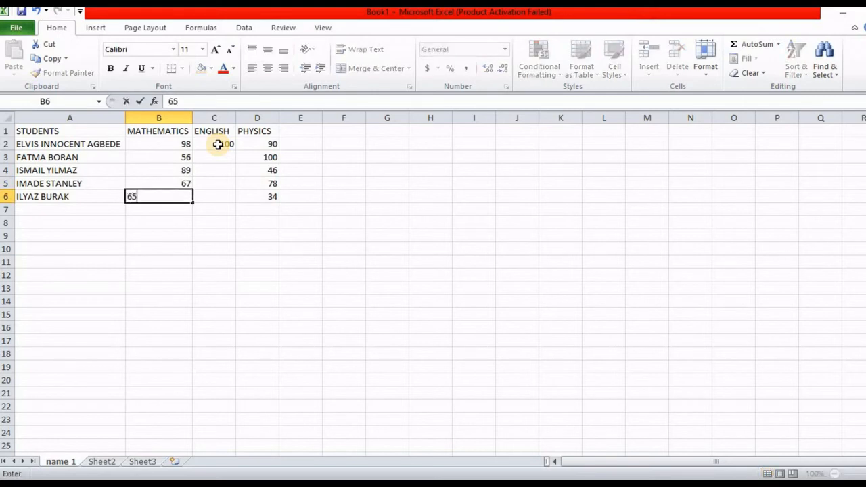
key(Tab)
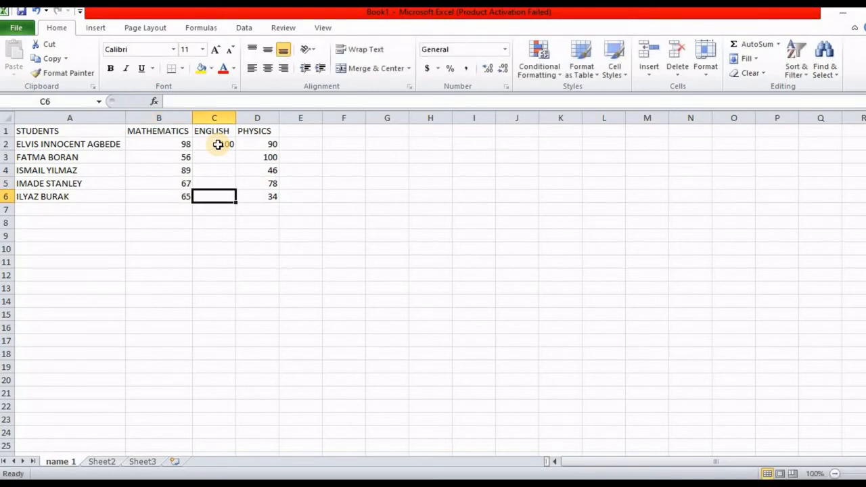
Fill in the remaining English scores: 45 in C6, 89 in C5, 100 in C4 and 100 in C3.
text(45)
key(shift+Return)
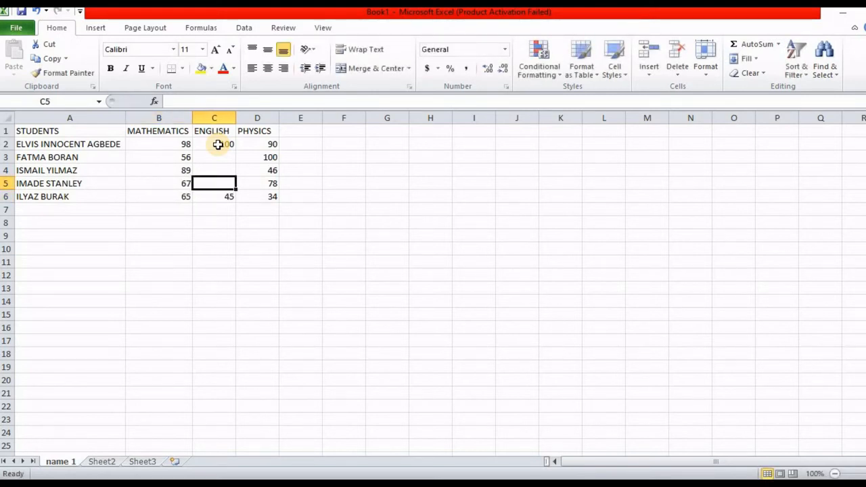
text(8)
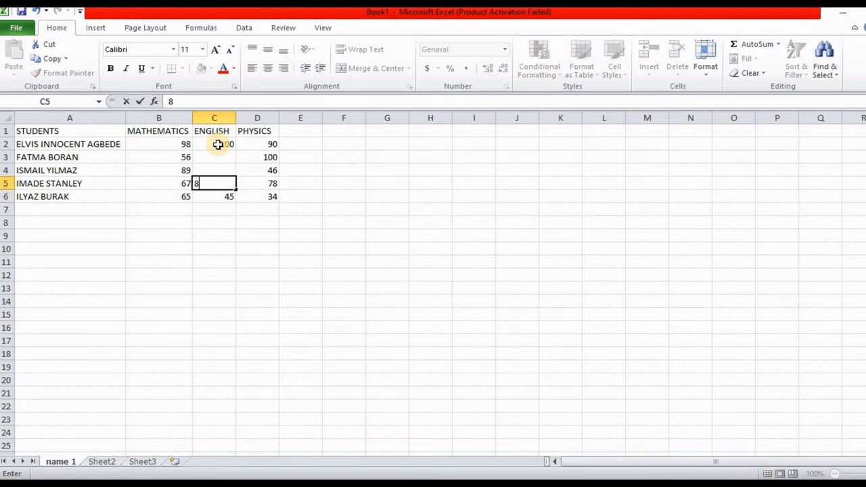
text(9)
key(shift+Return)
text(100)
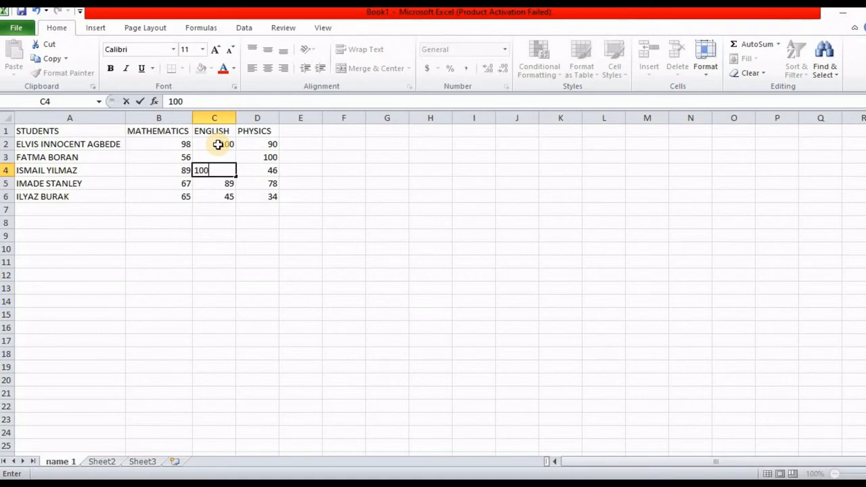
key(shift+Return)
text(10)
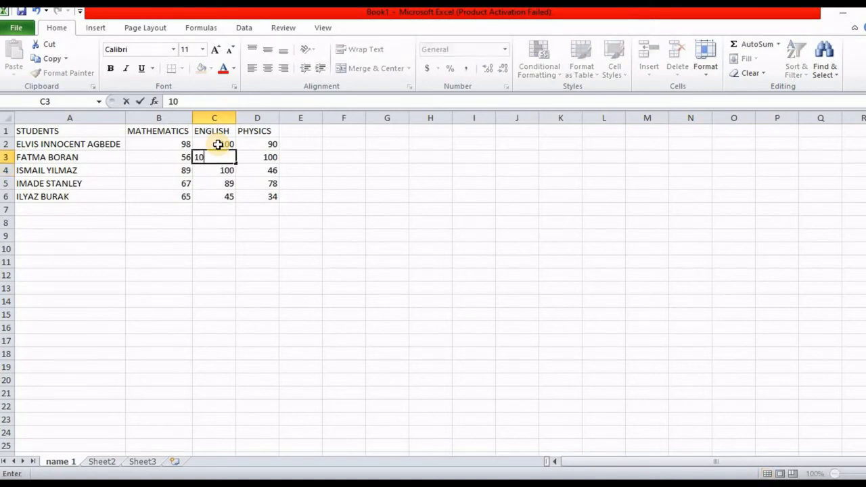
text(0)
key(Tab)
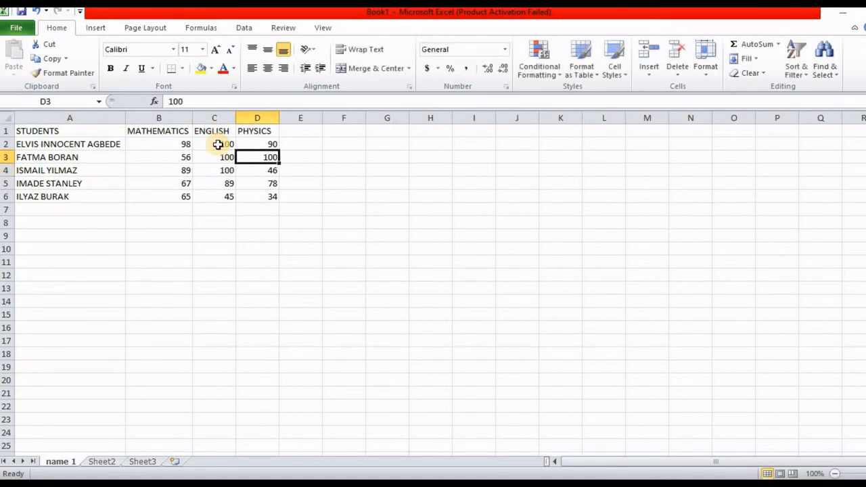
key(Down)
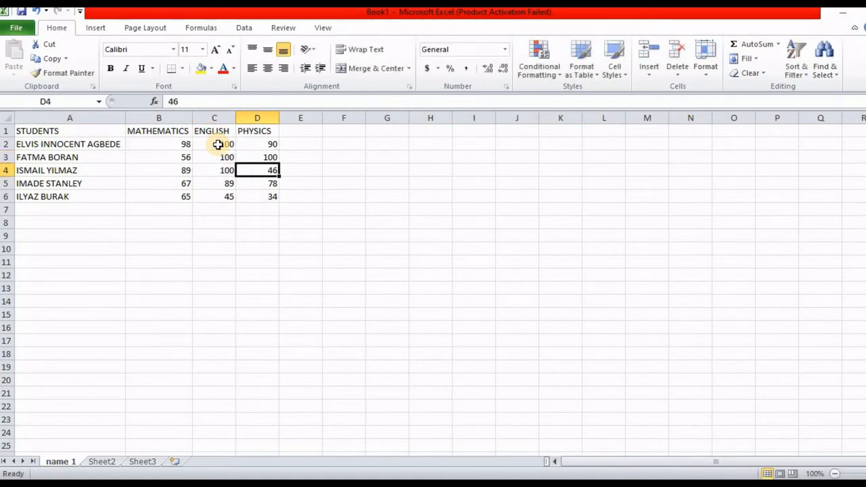
click(293, 195)
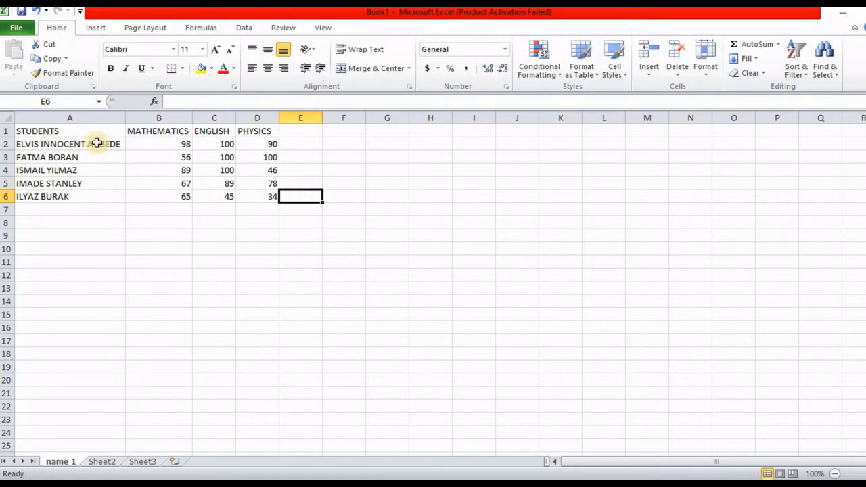
Insert blank cells above the header row across A1:D1, shifting the existing cells down.
click(89, 213)
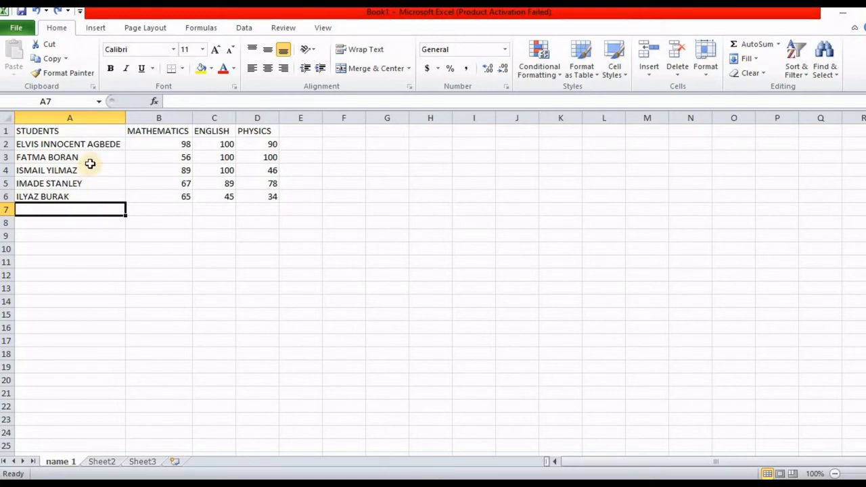
click(88, 134)
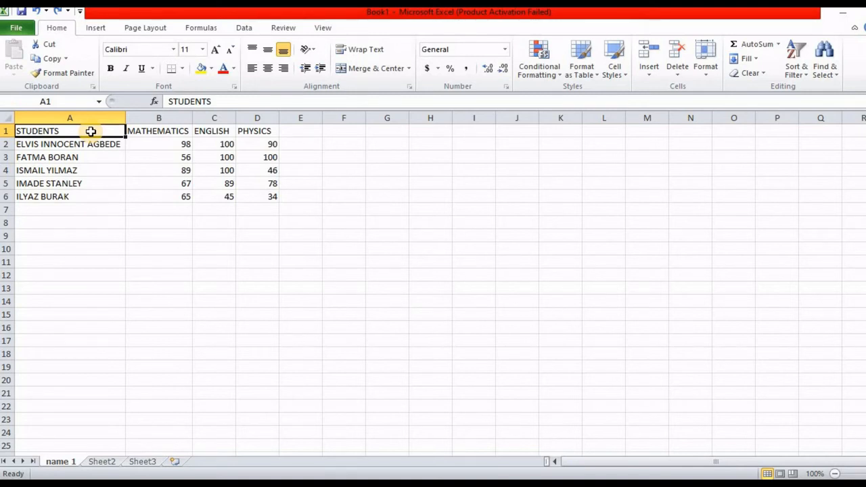
drag(91, 131, 268, 133)
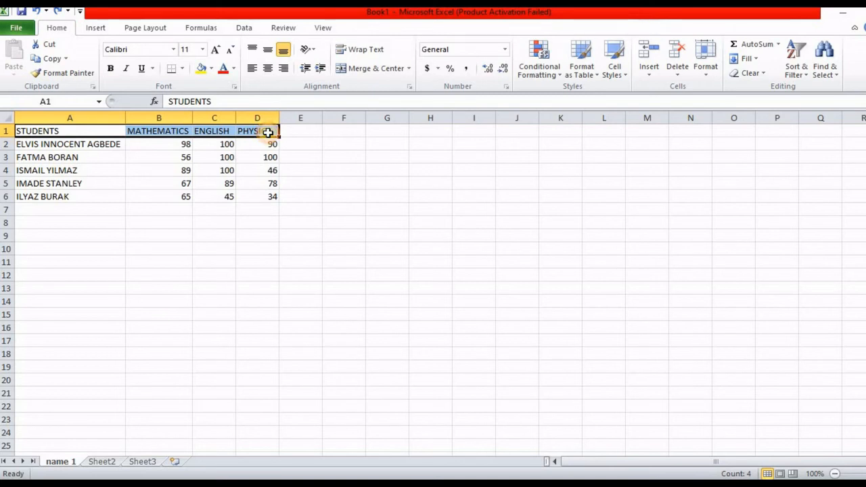
right_click(215, 130)
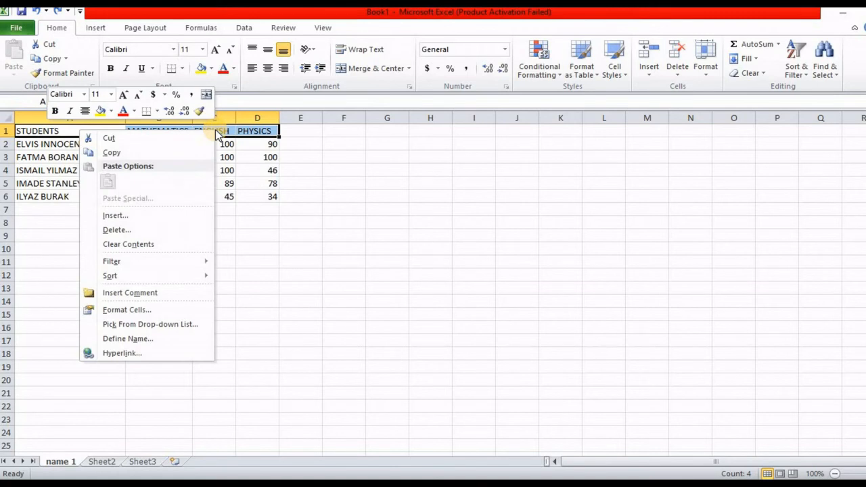
click(148, 218)
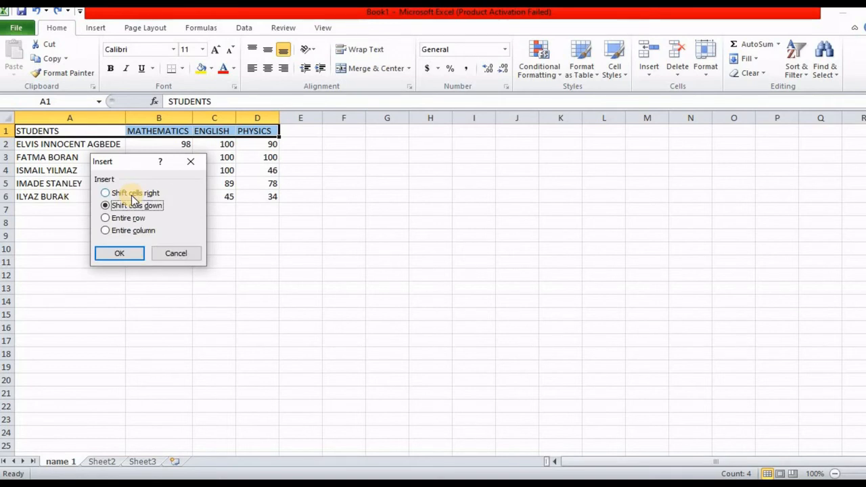
click(120, 255)
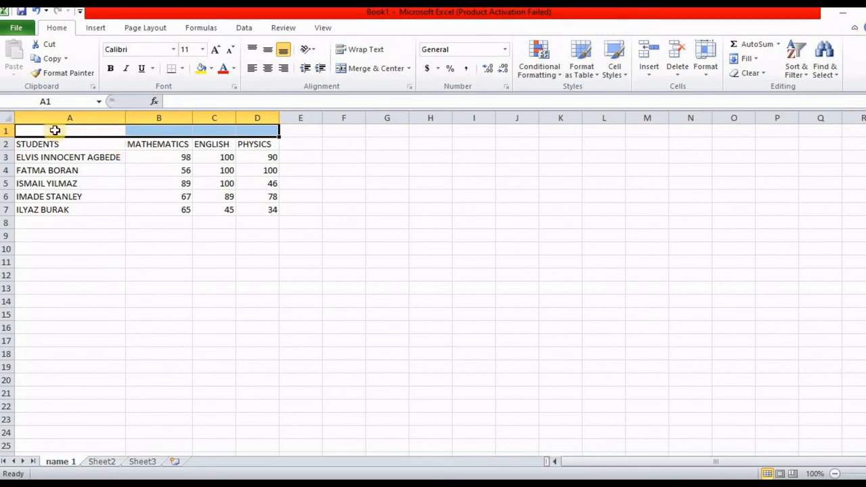
Enter the title EXAM SCORES FOR FIRST YEAR STUDENTS in cell A1.
click(63, 130)
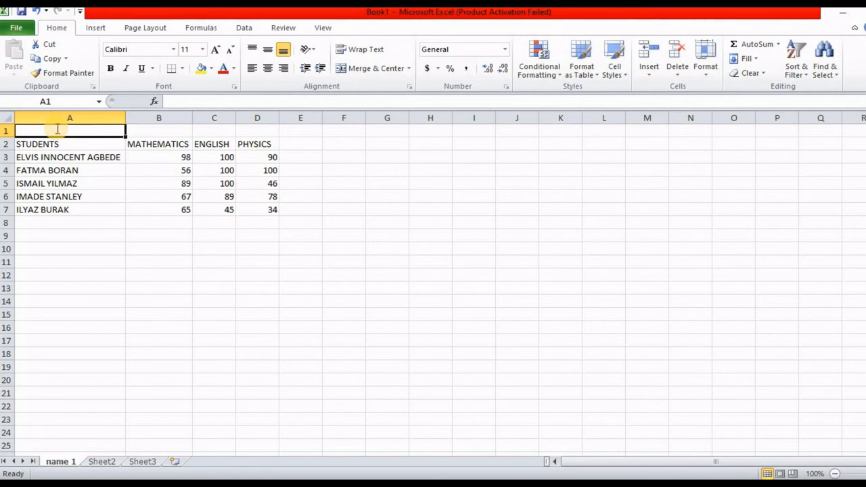
text(EXAM)
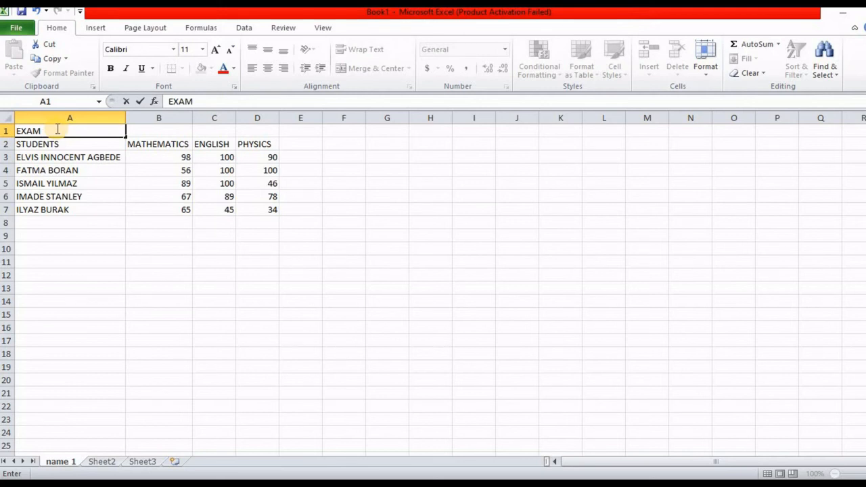
text( SCORES)
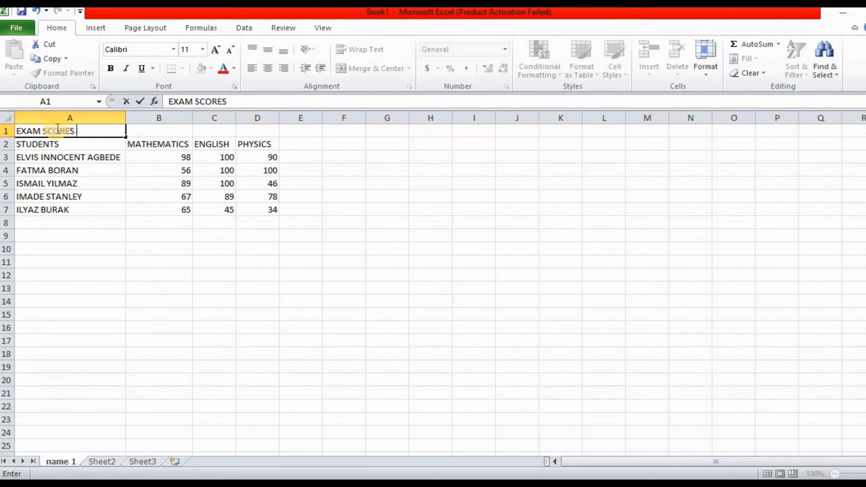
text( FOR FIR)
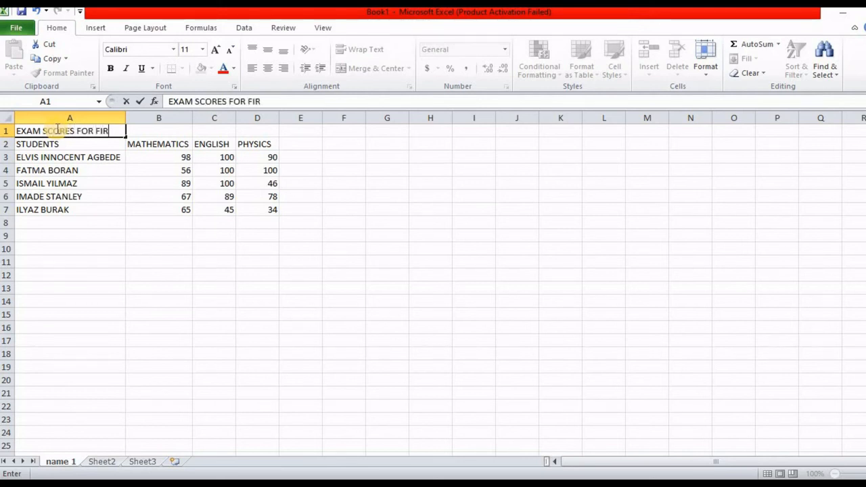
text(ST YEAR )
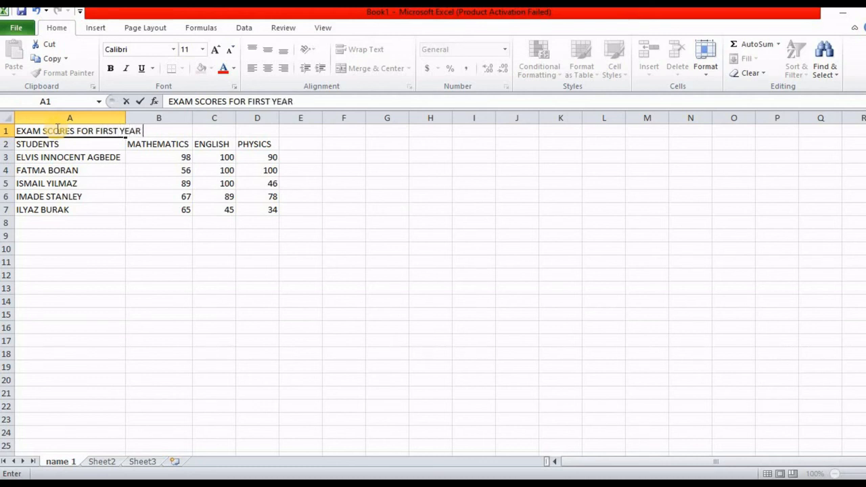
text(STUDENTS)
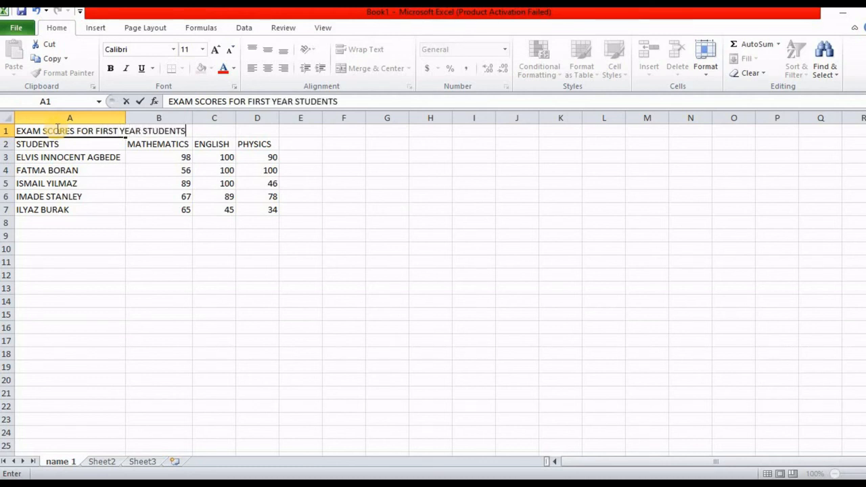
click(383, 195)
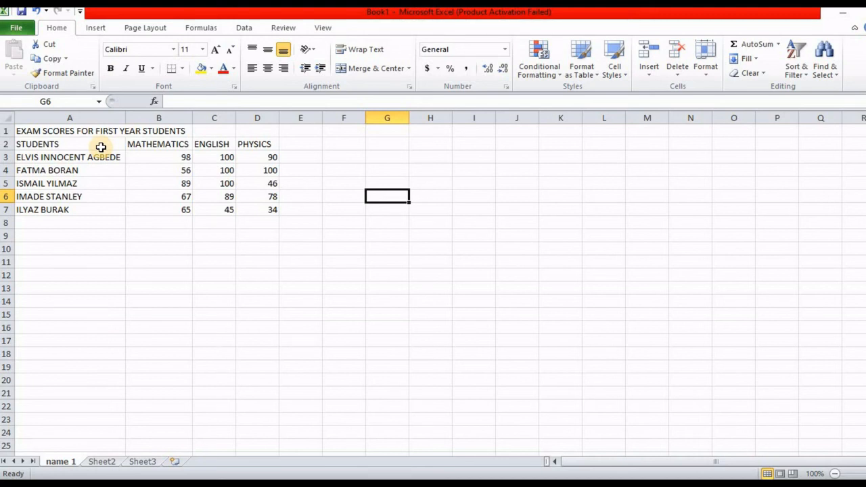
Merge and center the table title across A1:D1.
click(32, 131)
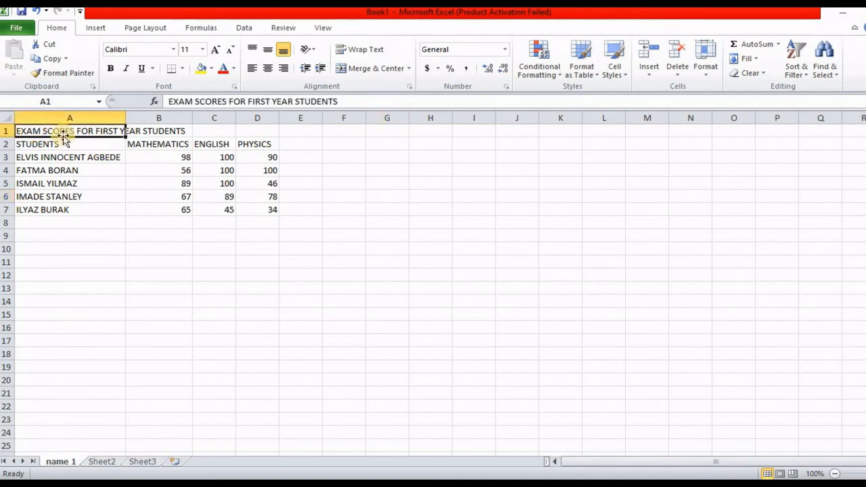
drag(97, 132, 268, 133)
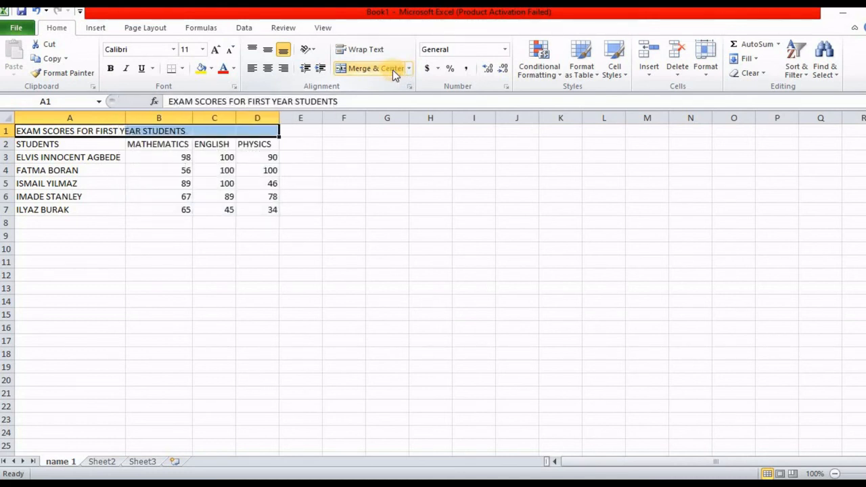
click(375, 67)
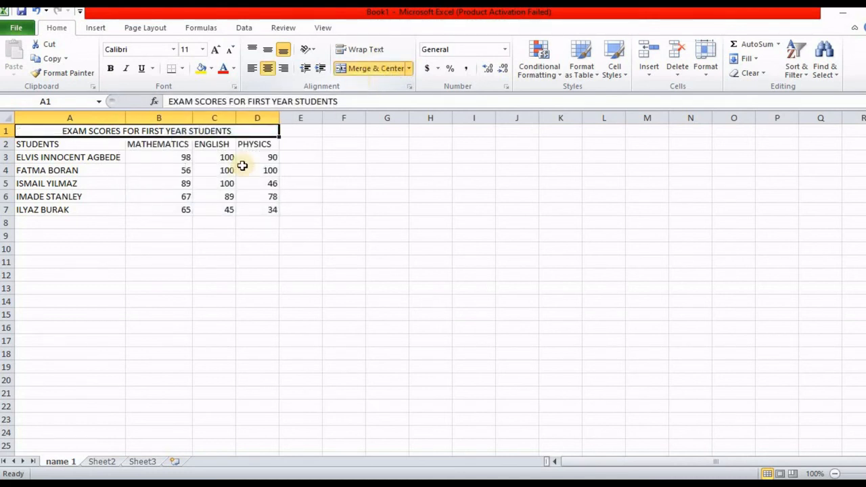
click(79, 157)
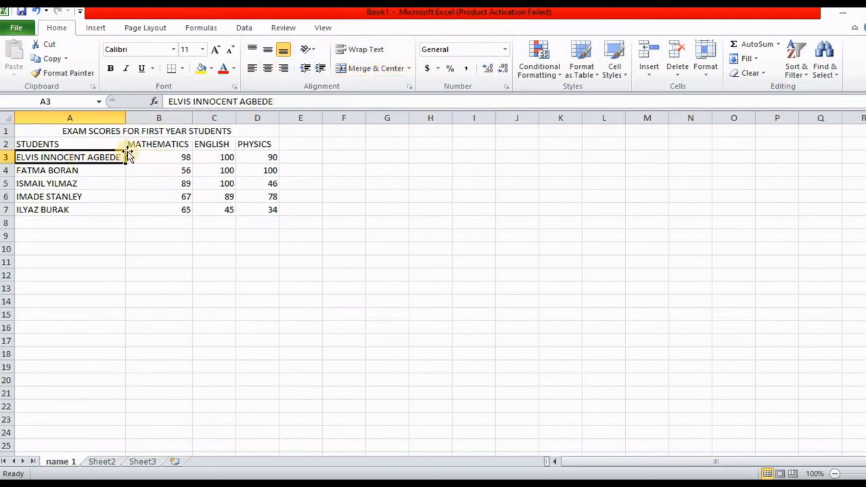
click(121, 133)
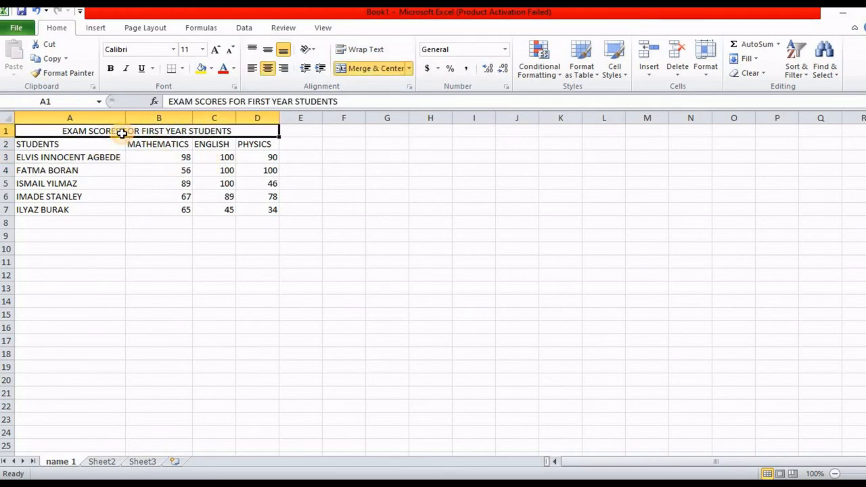